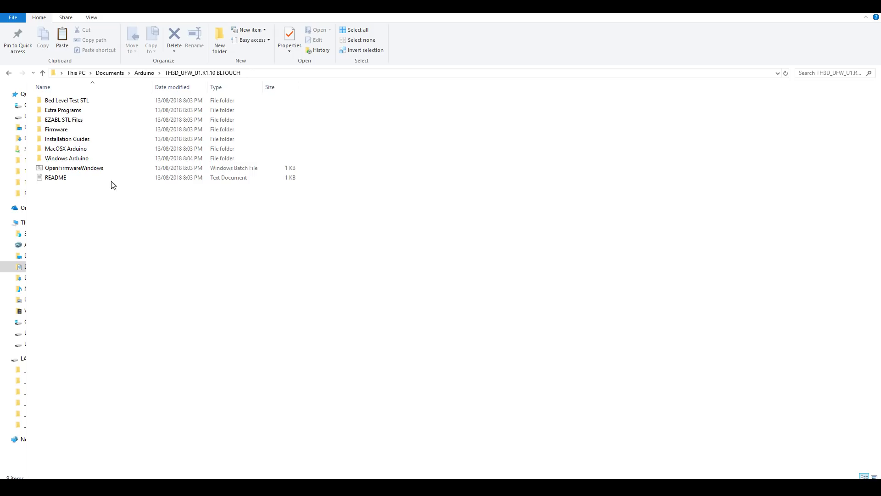
Launch OpenFirmwareWindows from the TH3D_UFW_U1.R1.10 BLTOUCH folder to load the firmware in Arduino IDE
double_click(97, 169)
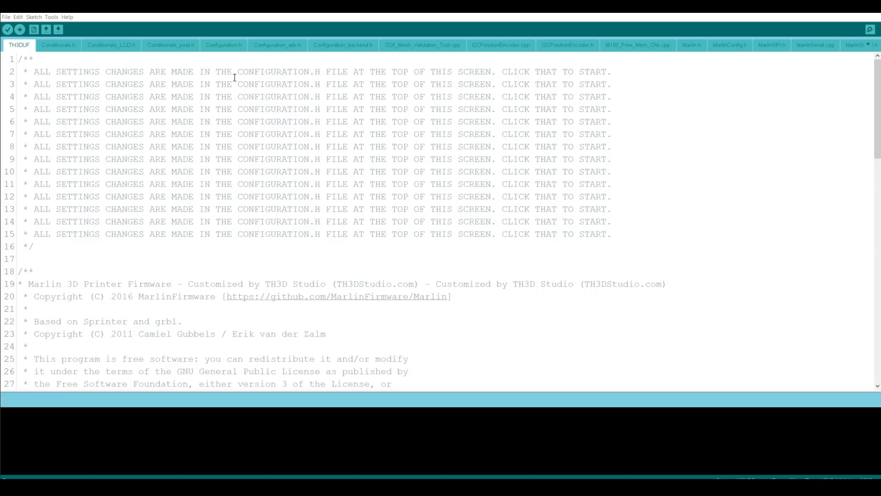
Show Configuration.h scrolled down to the Creality Ender 3 Options section
click(227, 46)
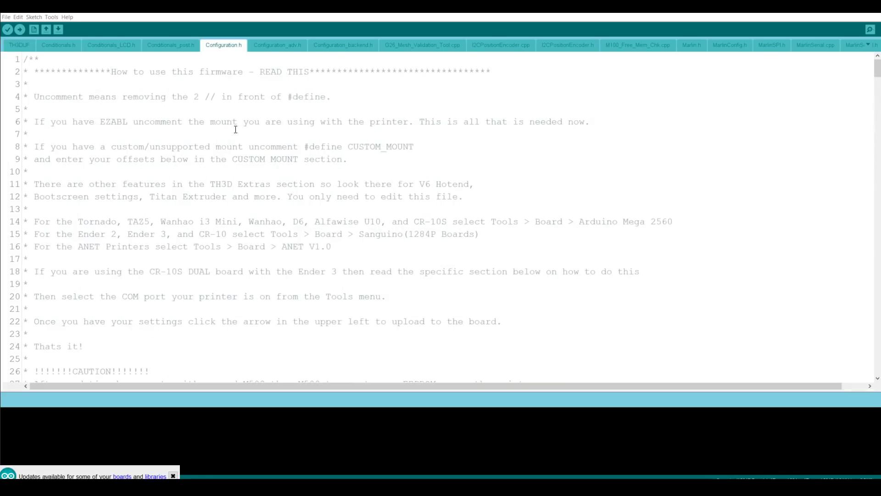
scroll(220, 134, down, 20)
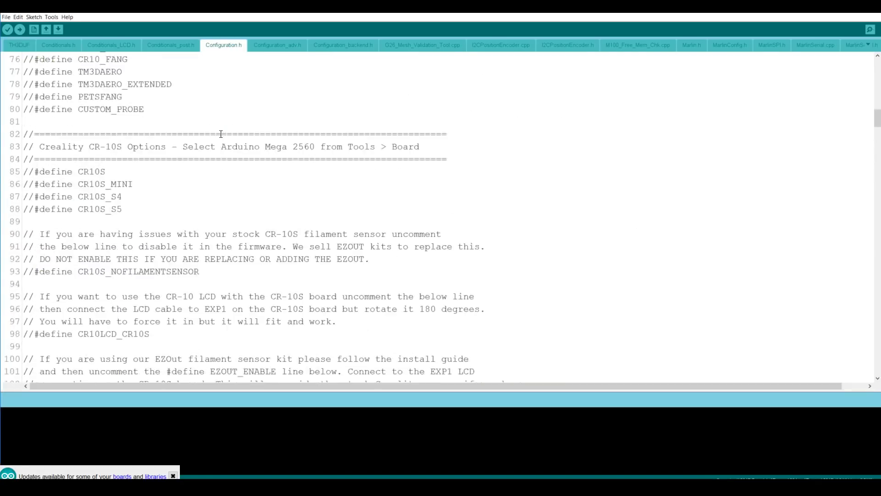
scroll(221, 134, down, 17)
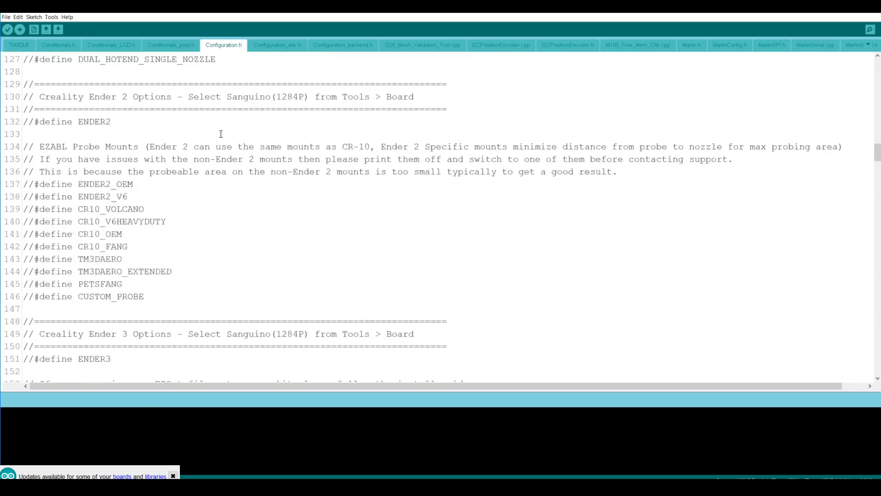
scroll(220, 134, down, 6)
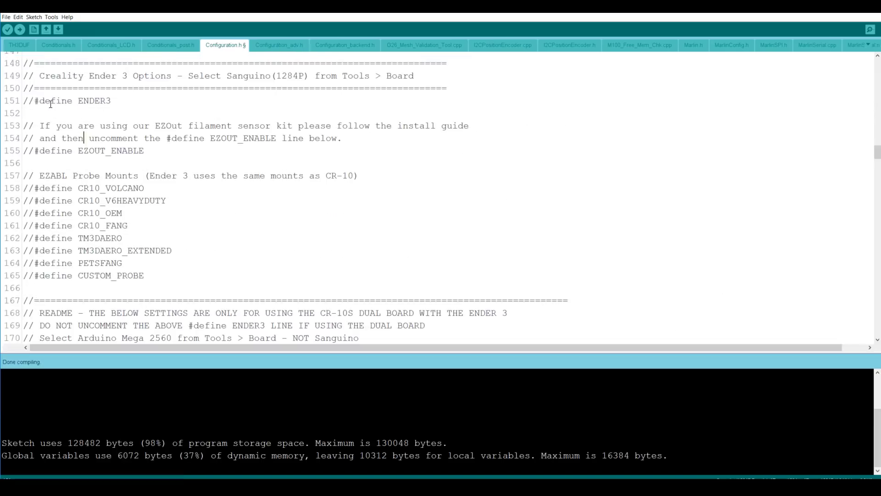
Uncomment #define ENDER3 and #define CUSTOM_PROBE, adding #define SERVO0_PIN 27 below CUSTOM_PROBE
click(34, 100)
key(BackSpace)
key(BackSpace)
click(34, 275)
key(BackSpace)
key(BackSpace)
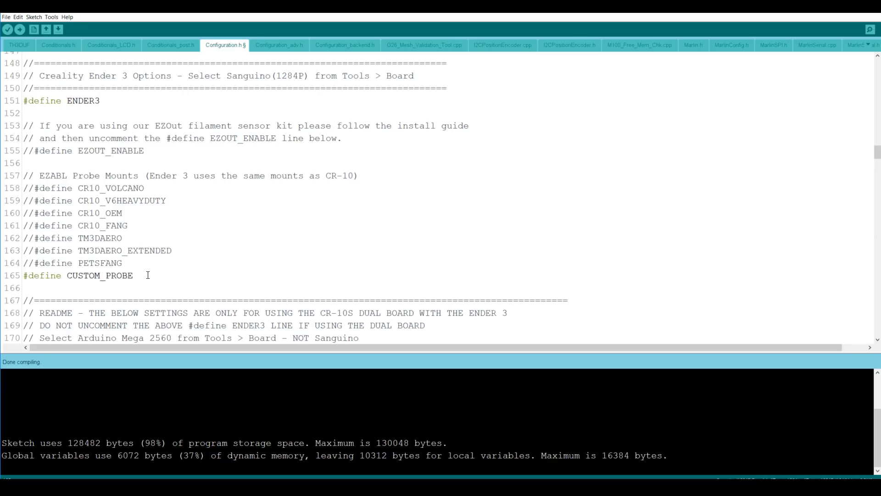
key(Return)
text(#define SERVO0_PIN 27)
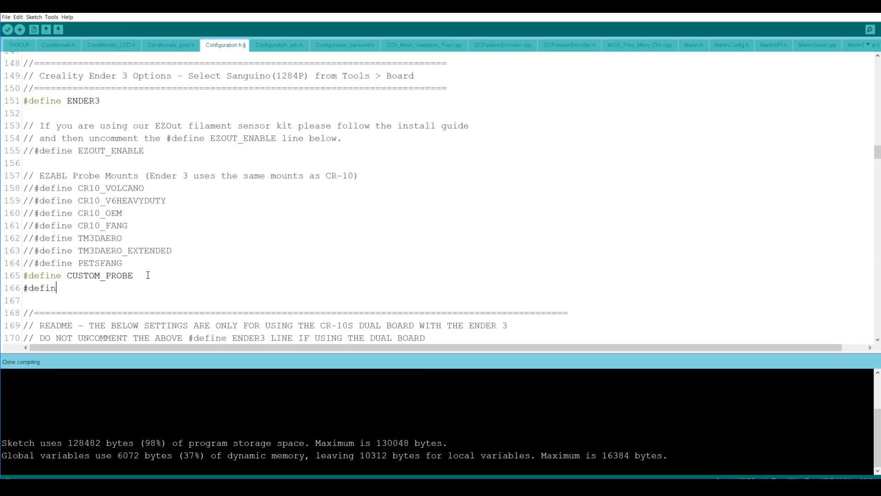
click(148, 275)
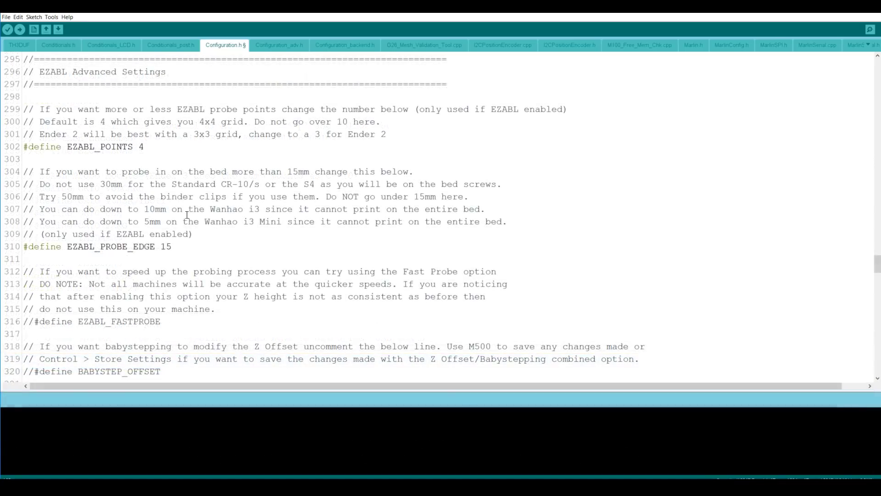
Change EZABL_POINTS from 4 to 3
click(145, 147)
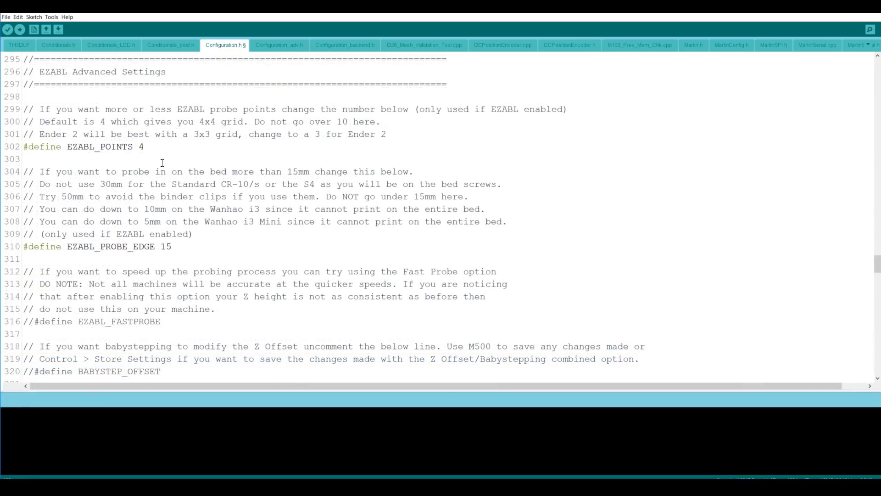
key(BackSpace)
text(3)
Uncomment EZABL_FASTPROBE, BABYSTEP_OFFSET and HEATERS_ON_DURING_PROBING
scroll(213, 175, down, 3)
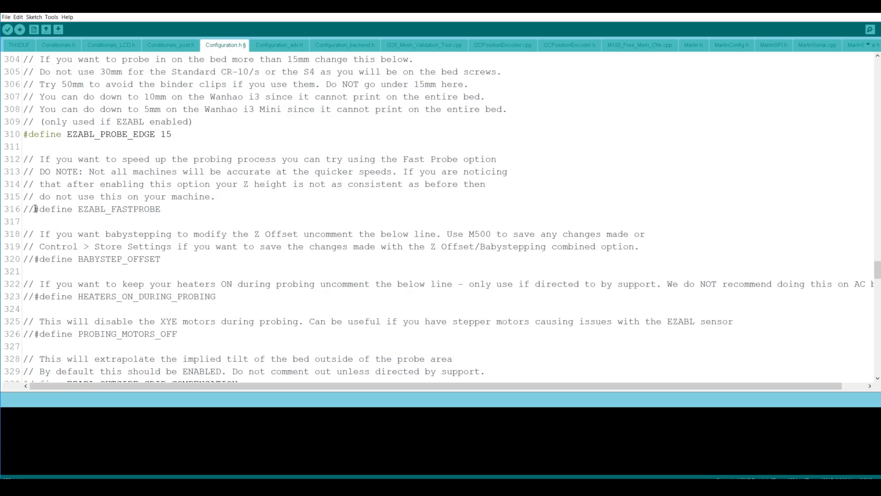
click(34, 209)
key(BackSpace)
key(BackSpace)
click(186, 209)
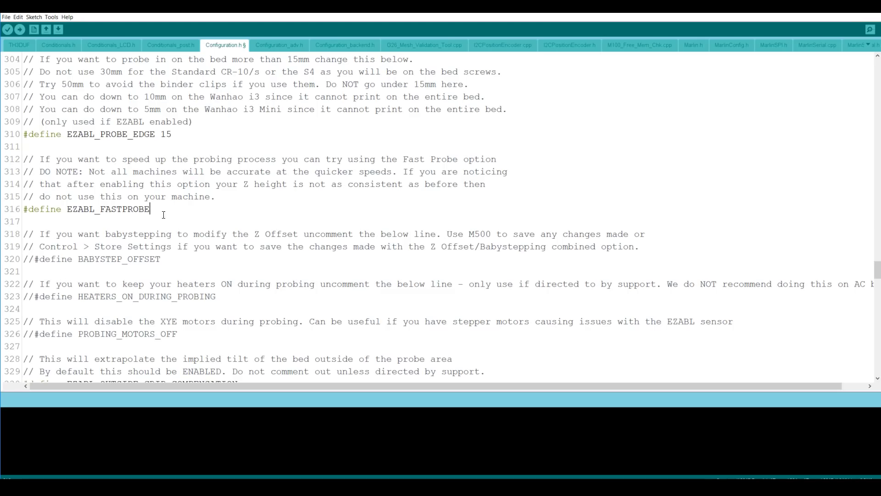
click(34, 259)
key(BackSpace)
key(BackSpace)
click(196, 276)
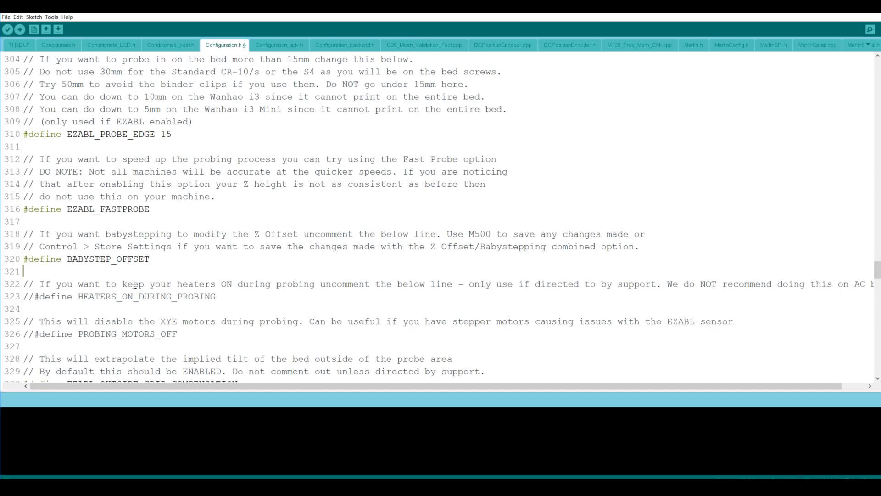
click(36, 296)
key(BackSpace)
key(BackSpace)
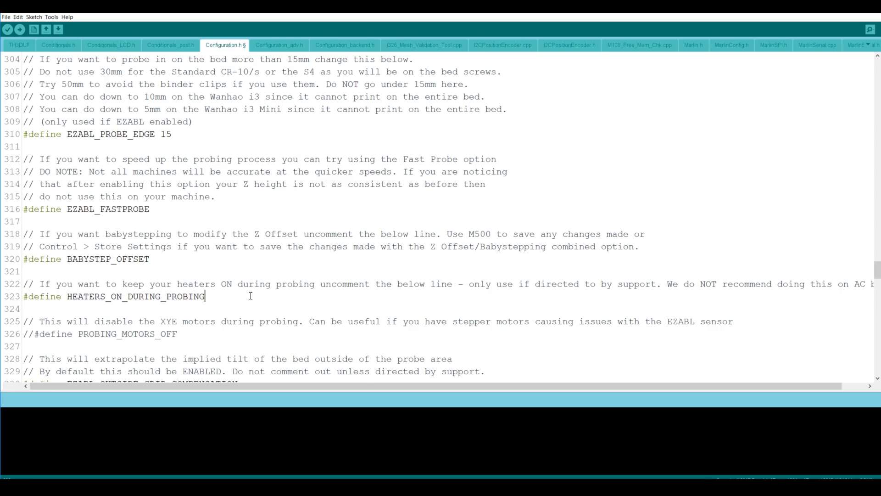
scroll(273, 294, down, 20)
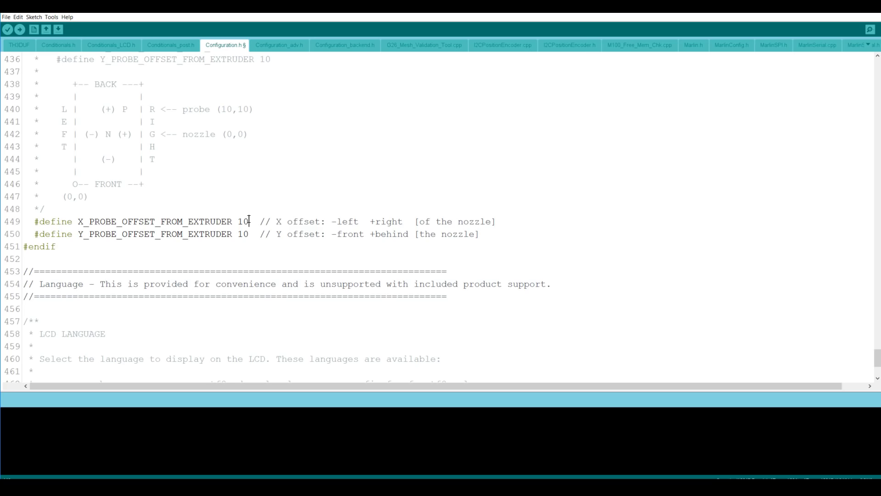
Change the probe offsets from 10 to X -53 and Y -5, then switch to Configuration_backend.h
key(BackSpace)
key(BackSpace)
text(-5)
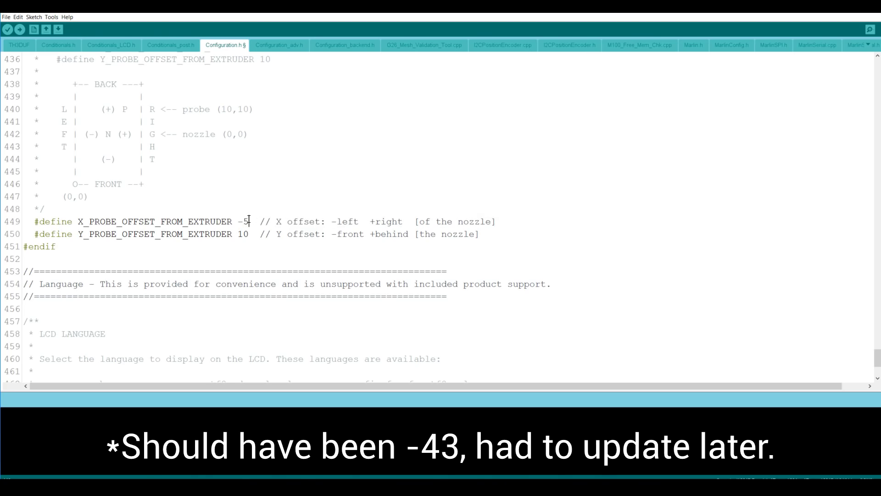
text(3)
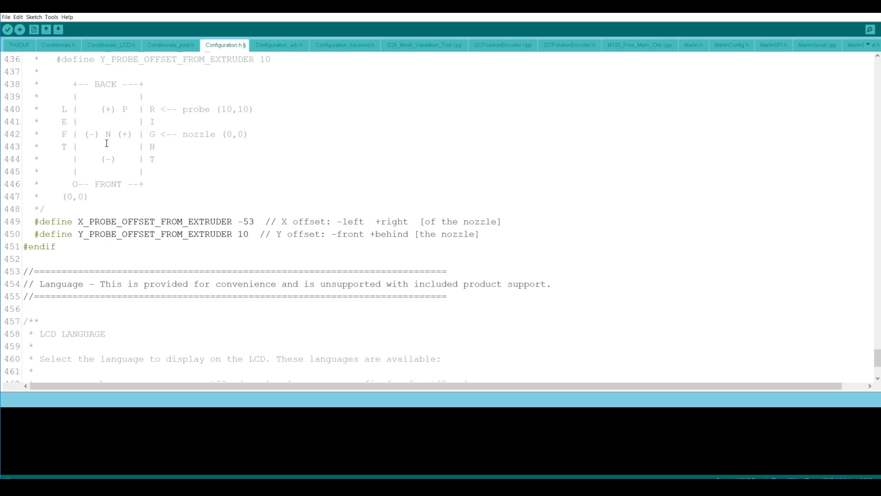
click(250, 235)
key(BackSpace)
key(BackSpace)
text(-5)
scroll(395, 246, up, 2)
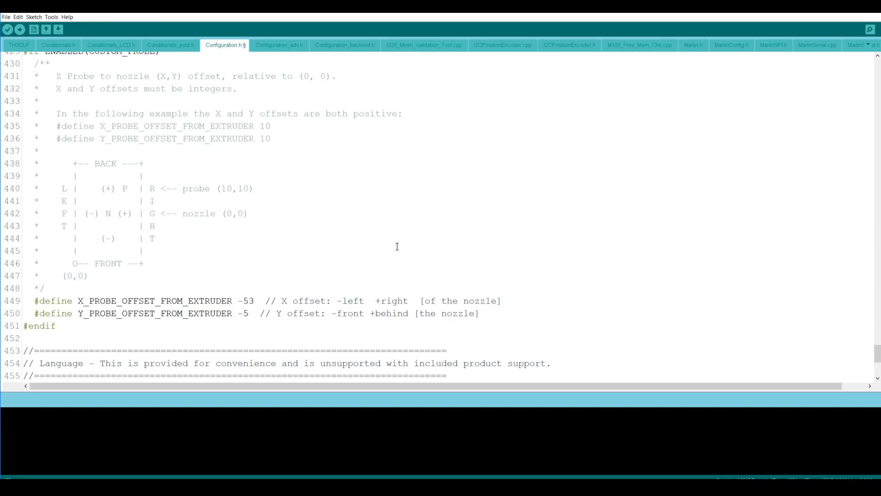
click(350, 46)
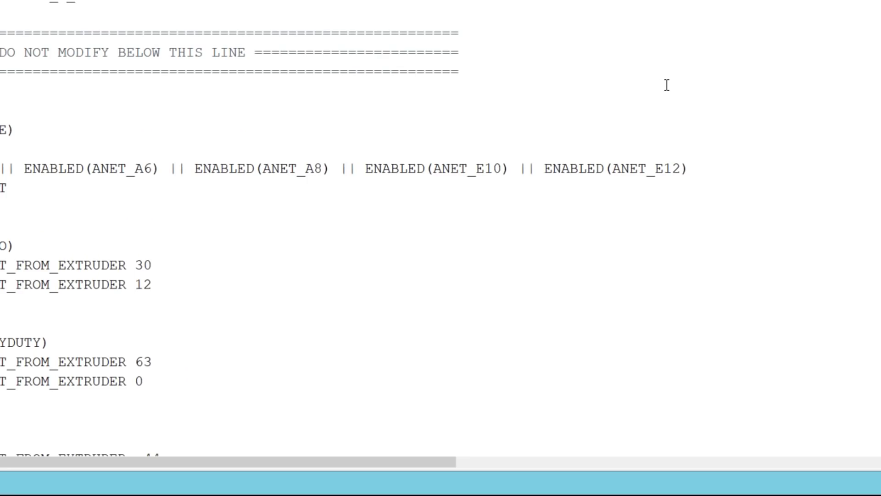
Search Configuration_backend.h for 'ender 3' to reach the Ender 3 settings
key(ctrl+f)
text(en)
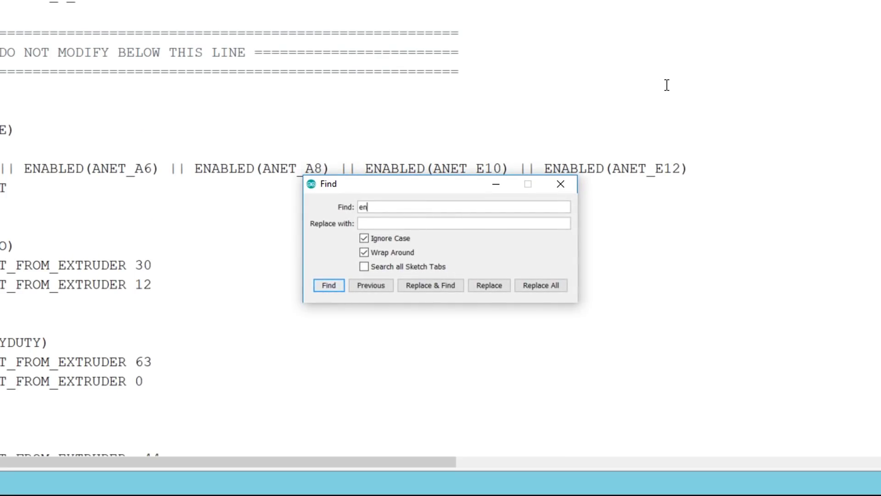
text(der 3)
key(Return)
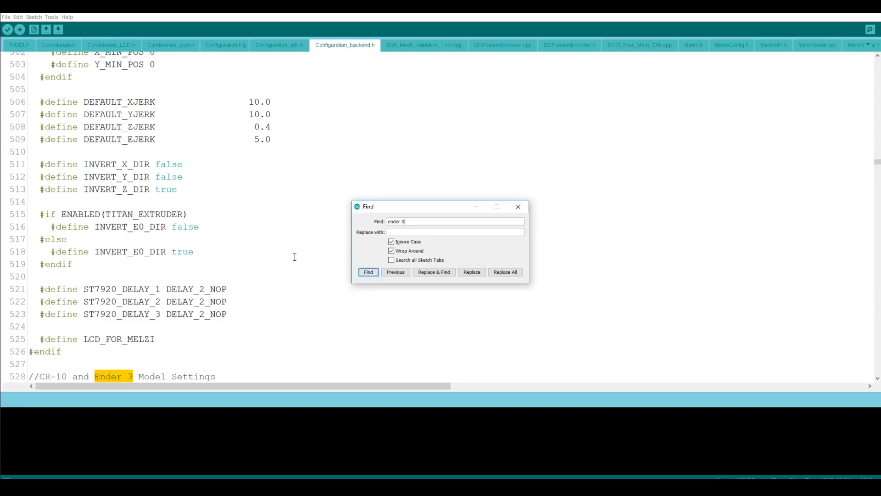
click(295, 257)
scroll(295, 257, down, 7)
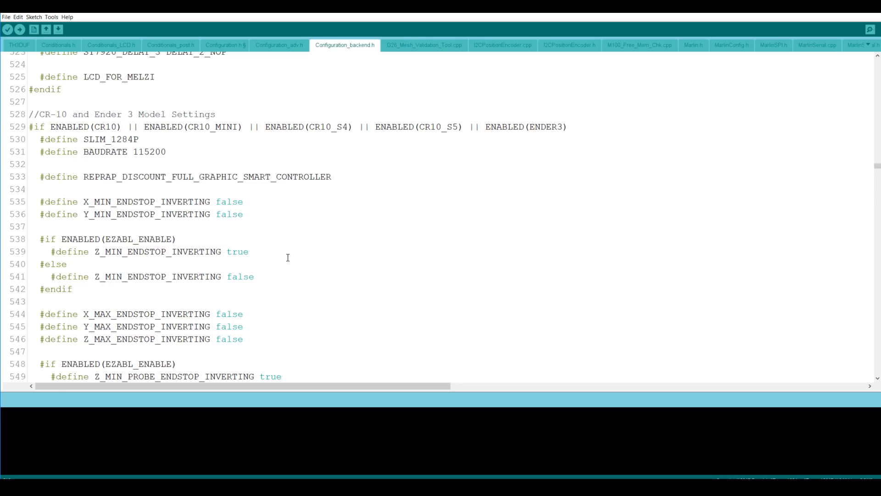
Change Z_MIN_ENDSTOP_INVERTING and Z_MIN_PROBE_ENDSTOP_INVERTING from true to false
click(254, 251)
key(BackSpace)
key(BackSpace)
key(BackSpace)
key(BackSpace)
text(false)
scroll(328, 261, down, 3)
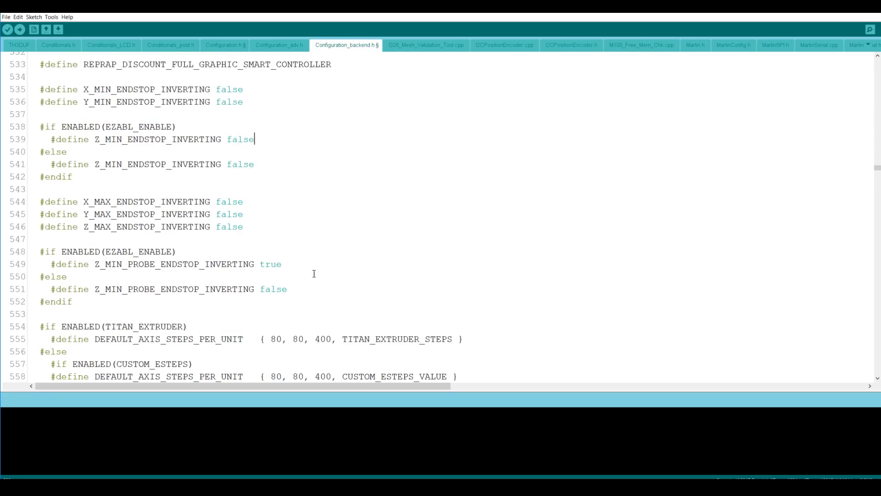
double_click(260, 264)
text(false)
key(Down)
scroll(367, 220, down, 3)
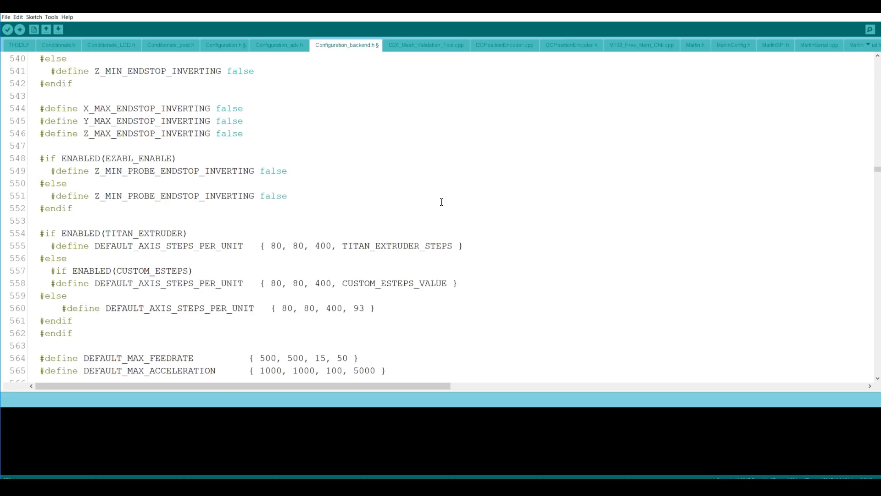
key(ctrl+f)
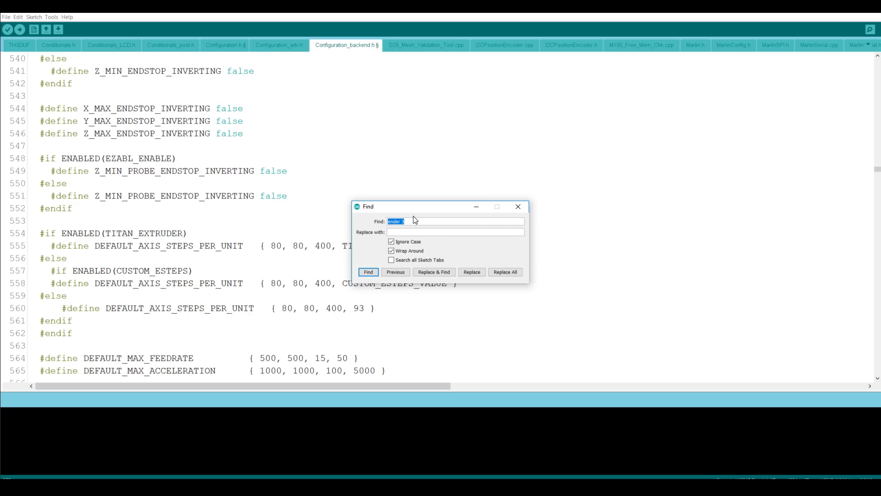
Replace all occurrences of fix_mounted_probe with BLTOUCH
key(BackSpace)
text(fix)
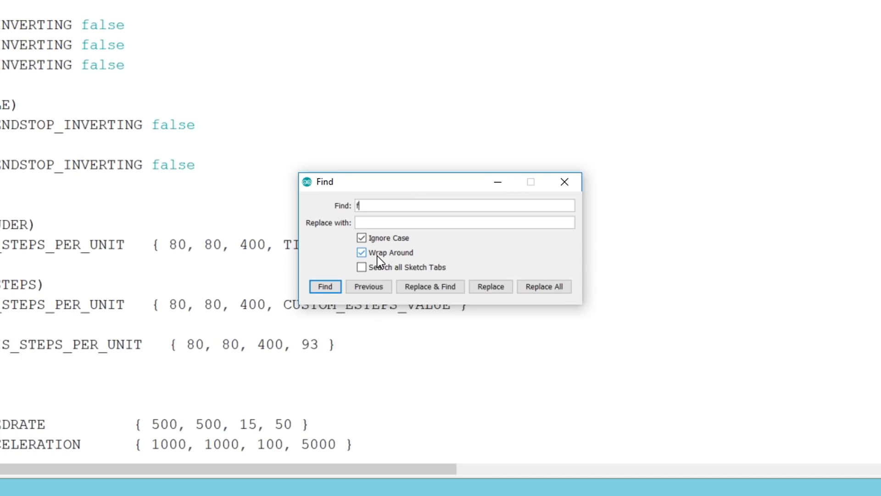
text(_)
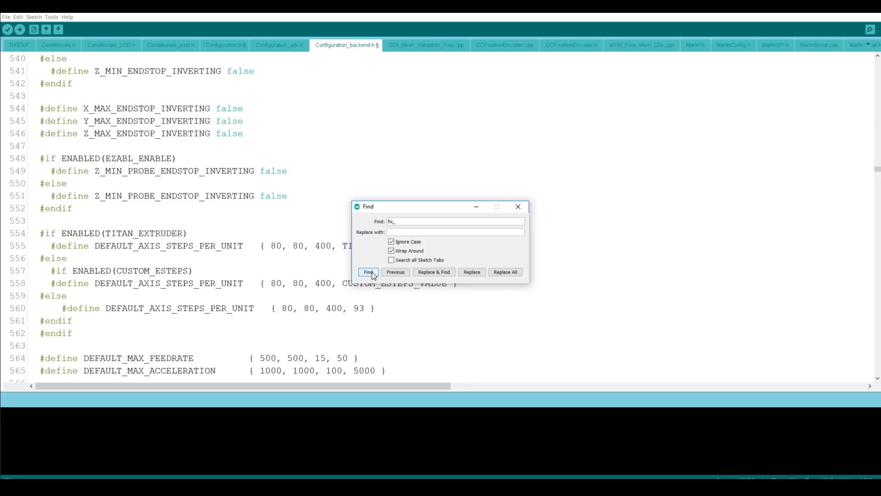
click(325, 286)
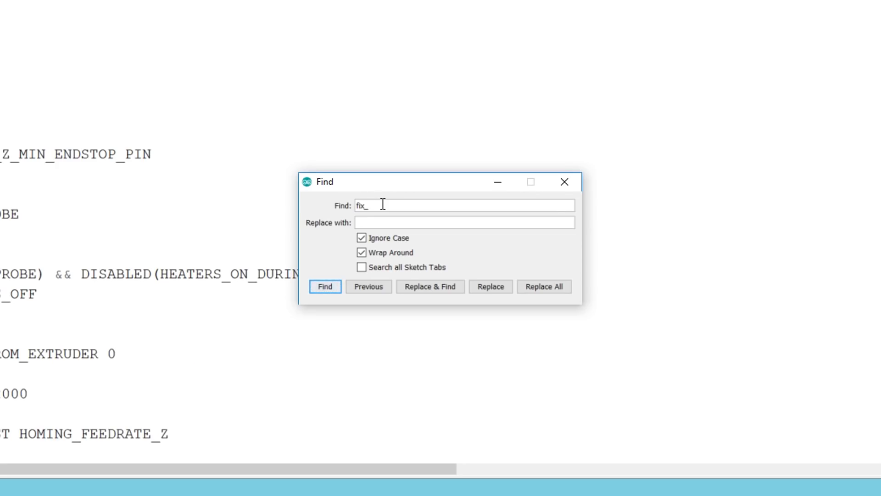
text(mounted_probe)
click(373, 222)
text(BLTOUC)
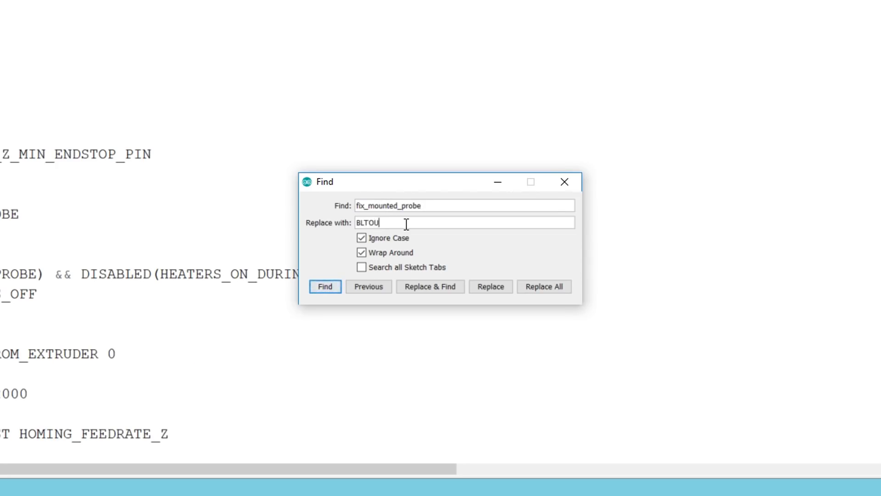
text(H)
click(541, 285)
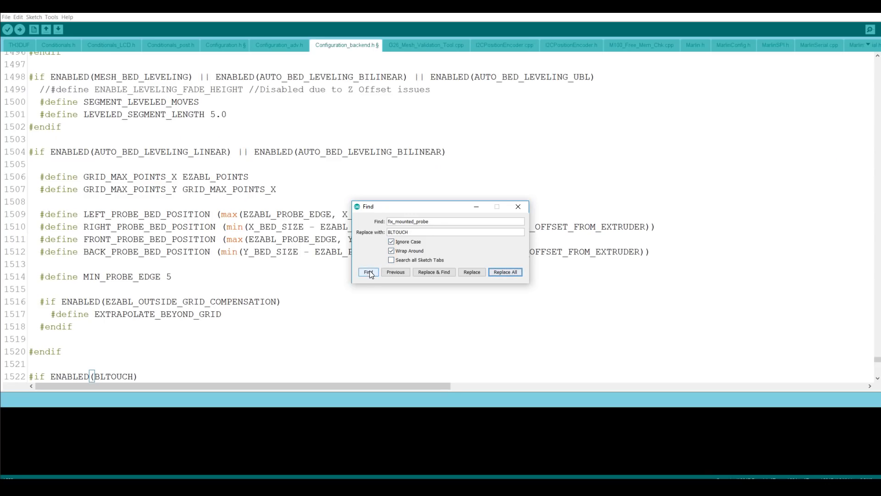
Search for BLTOUCH and step through its matches to verify the replacement
click(325, 287)
double_click(398, 232)
key(ctrl+c)
drag(429, 222, 387, 222)
key(ctrl+v)
click(369, 271)
click(369, 272)
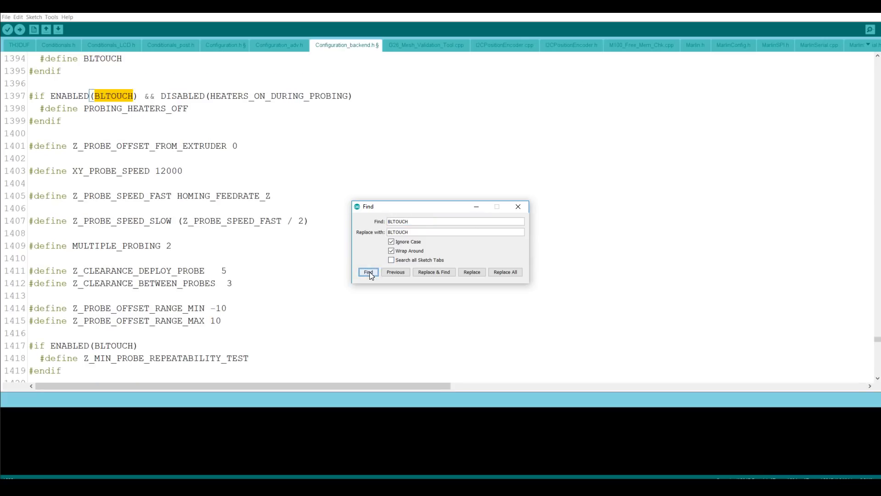
click(368, 271)
click(369, 272)
click(368, 272)
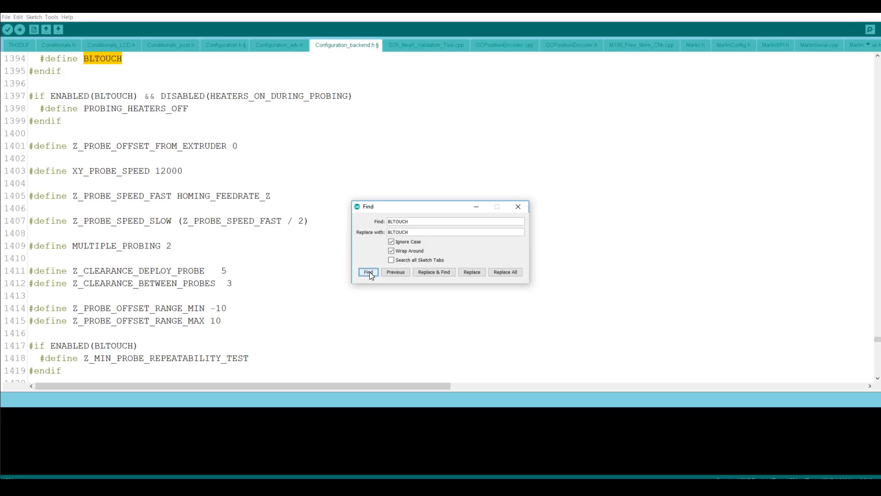
click(518, 206)
Confirm the Tools board setting is Sanguino
click(363, 223)
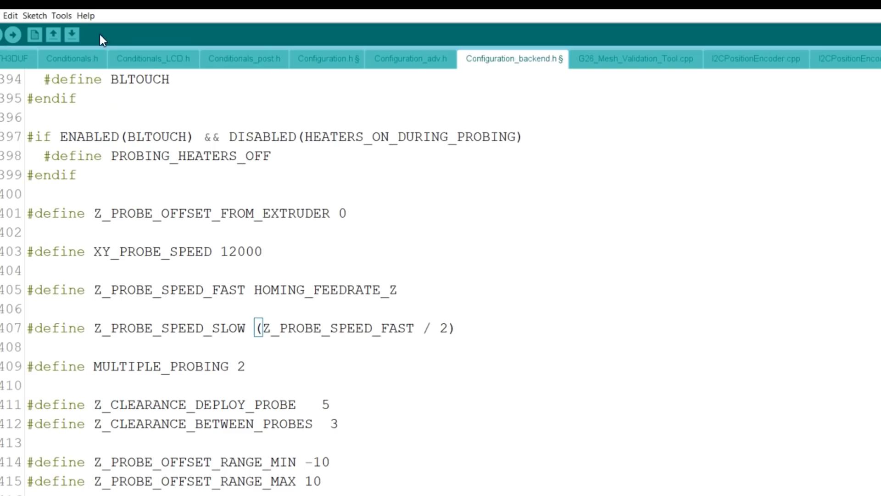
click(54, 17)
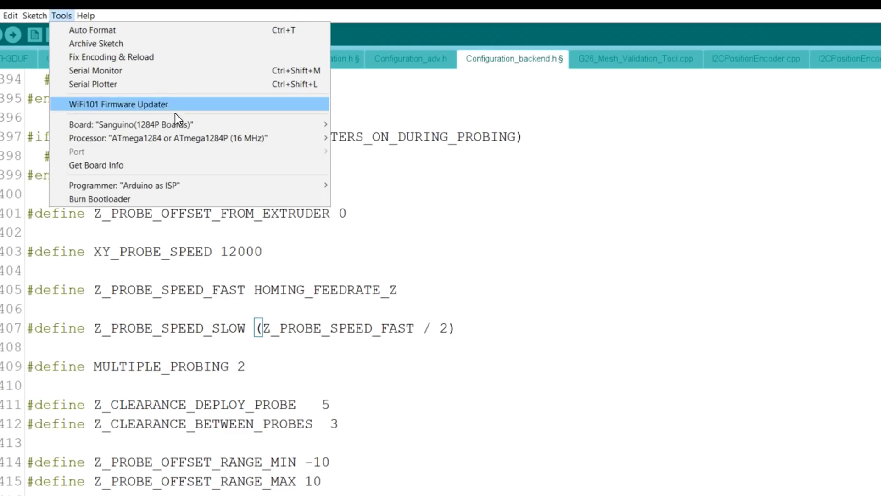
mouse_move(183, 123)
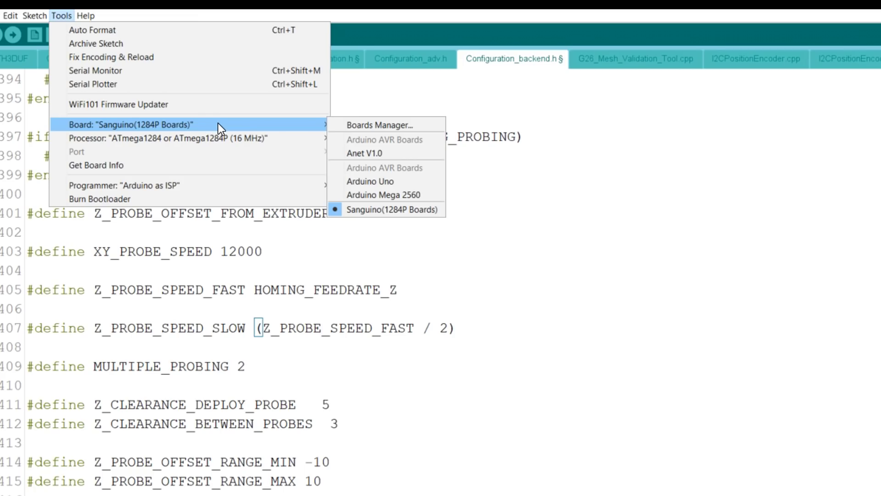
click(647, 169)
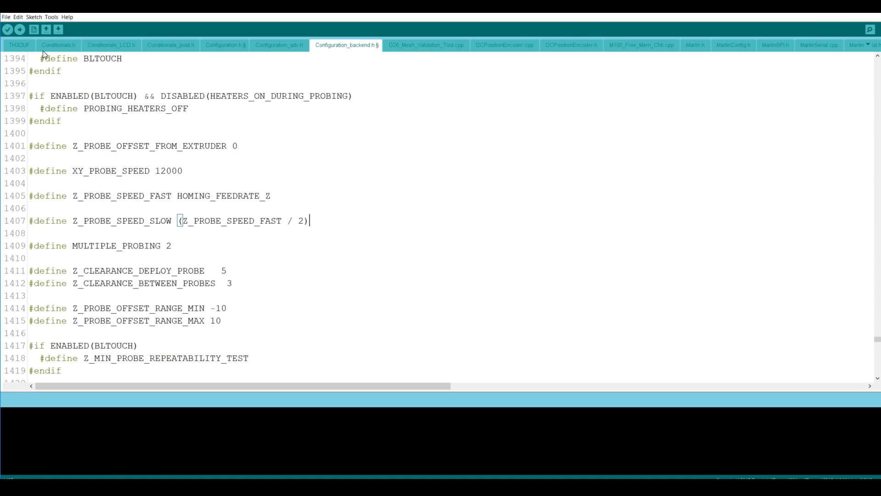
Compile the firmware, which fails as 'Sketch too big' at 130064 bytes (100%)
click(7, 30)
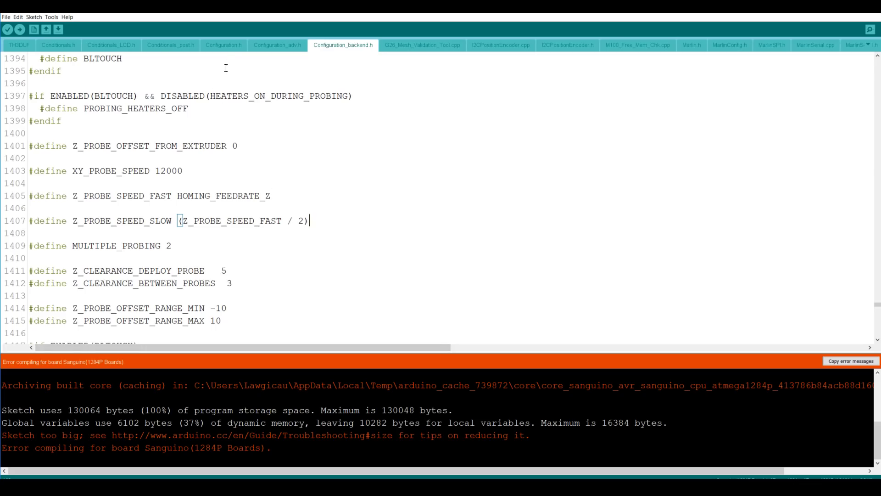
click(222, 45)
scroll(500, 184, up, 10)
click(500, 183)
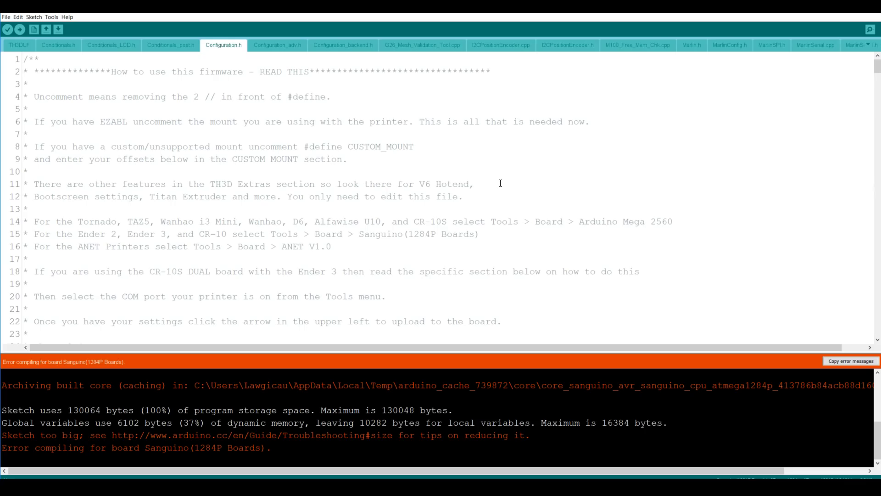
Uncomment #define DISABLE_BOOT on line 414 and recompile so the firmware fits at 98%
key(ctrl+f)
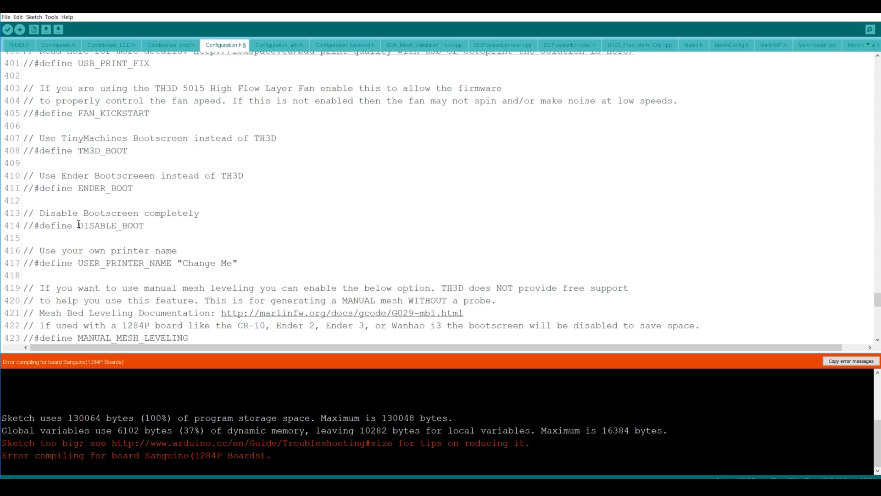
key(BackSpace)
key(BackSpace)
click(19, 29)
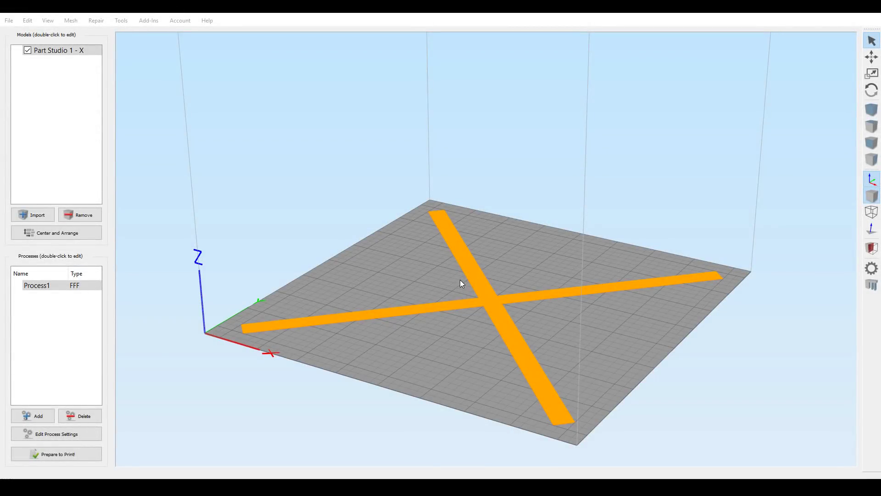
View Process1's starting script showing G28 homing followed by G29 BLTOUCH mesh generation
double_click(88, 286)
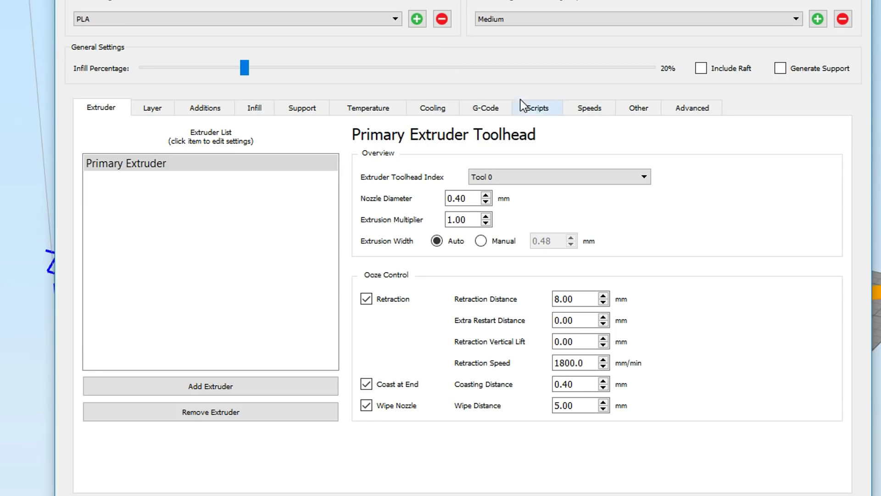
click(538, 110)
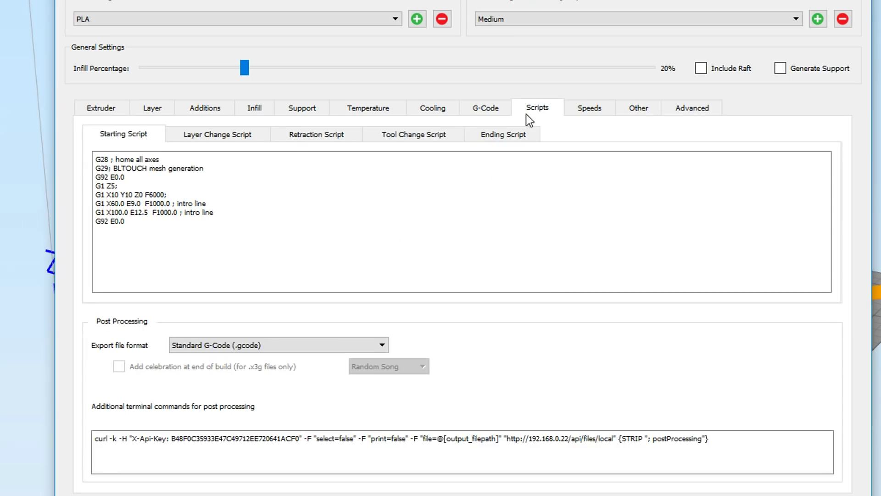
click(185, 177)
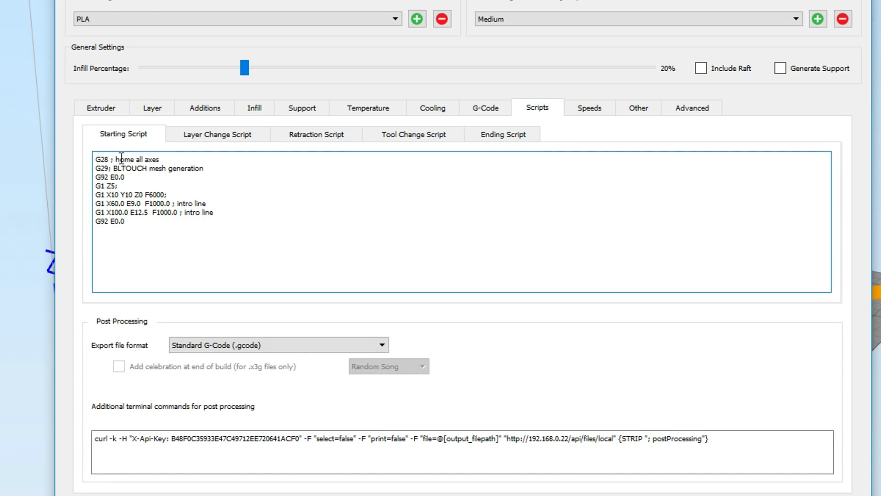